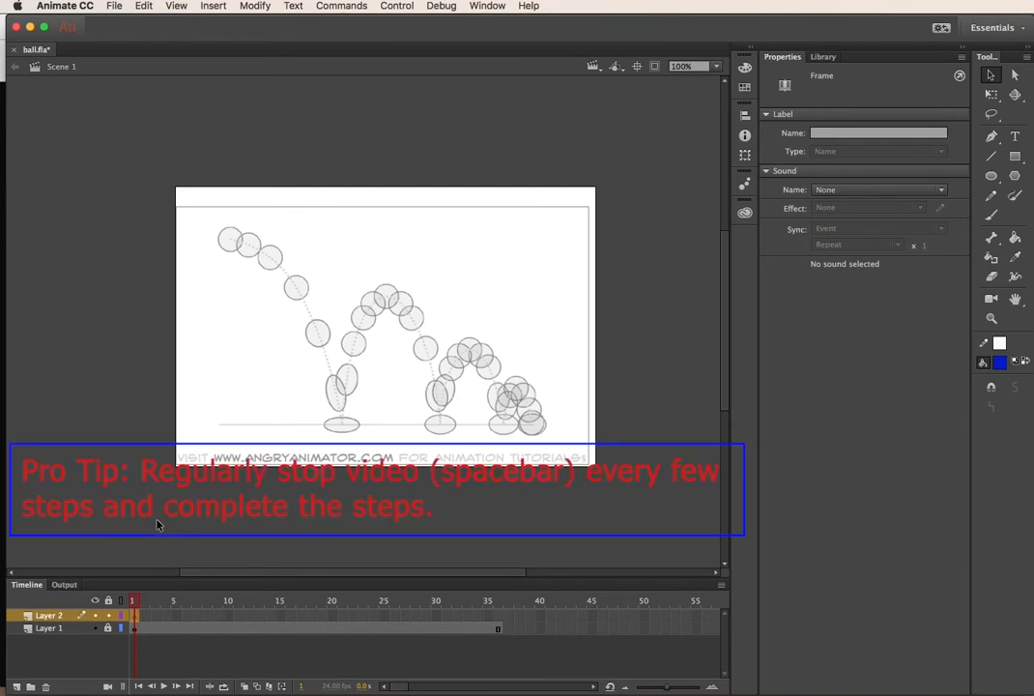
Step: Set the stage magnification to 150% so that the whole bouncing-ball guide fits in view
key("super+equal")
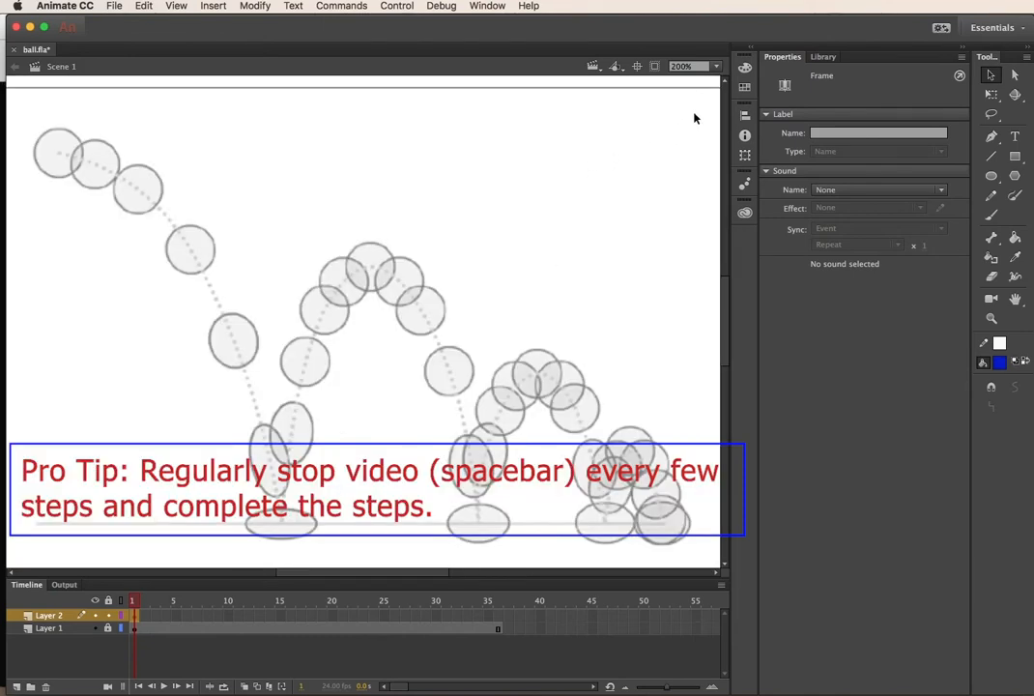
left_click(716, 68)
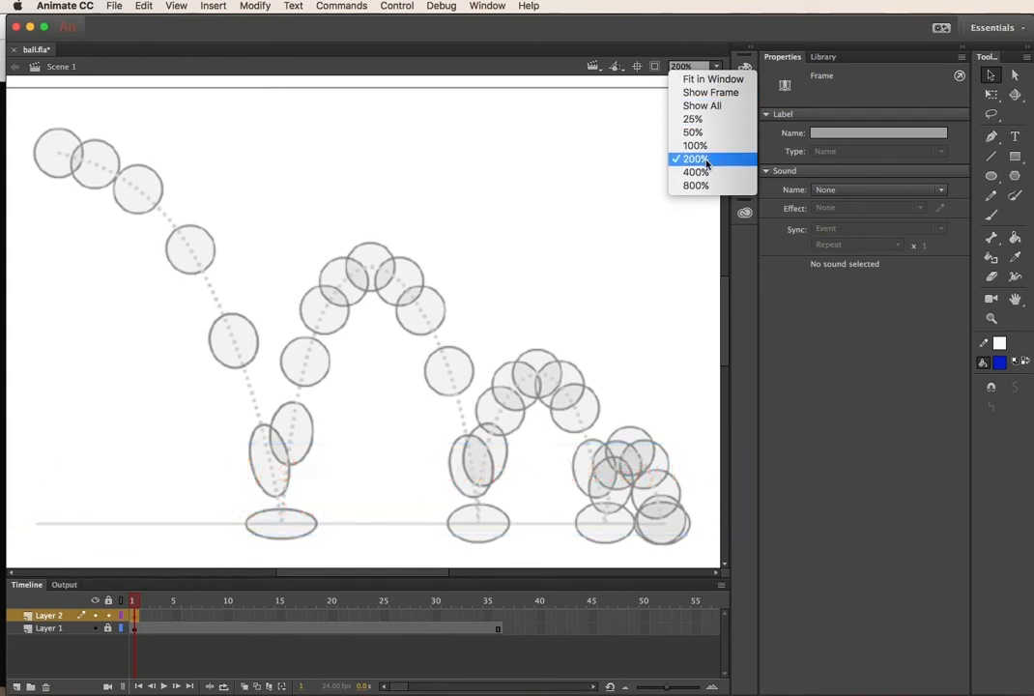
left_click(682, 64)
type("150")
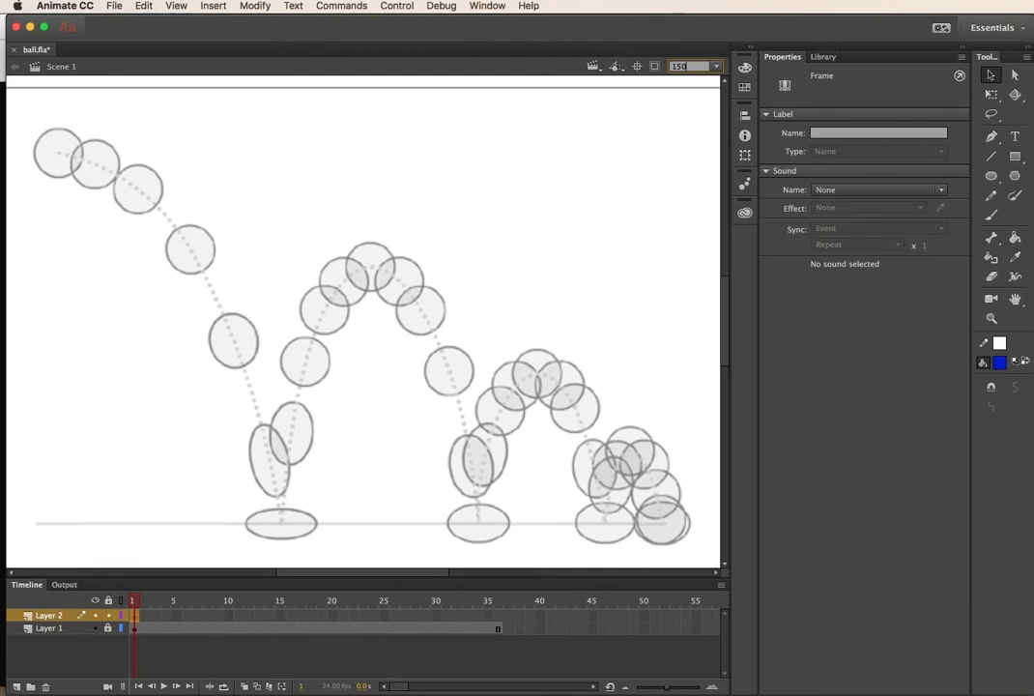
key("Return")
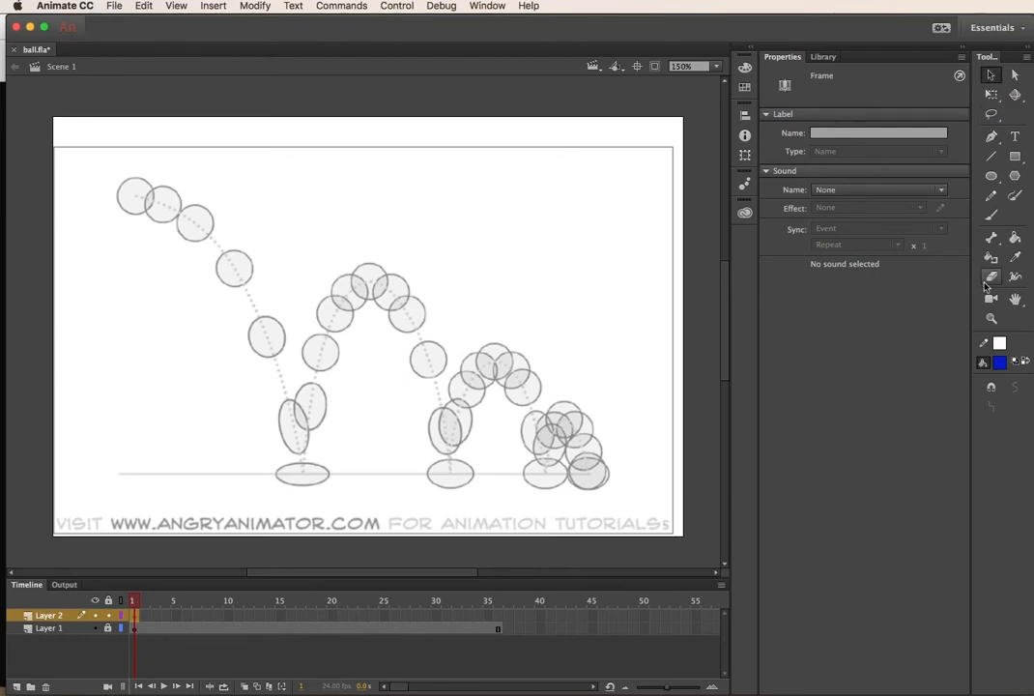
Step: Set up the Oval tool with no stroke colour and a blue fill
left_click(991, 177)
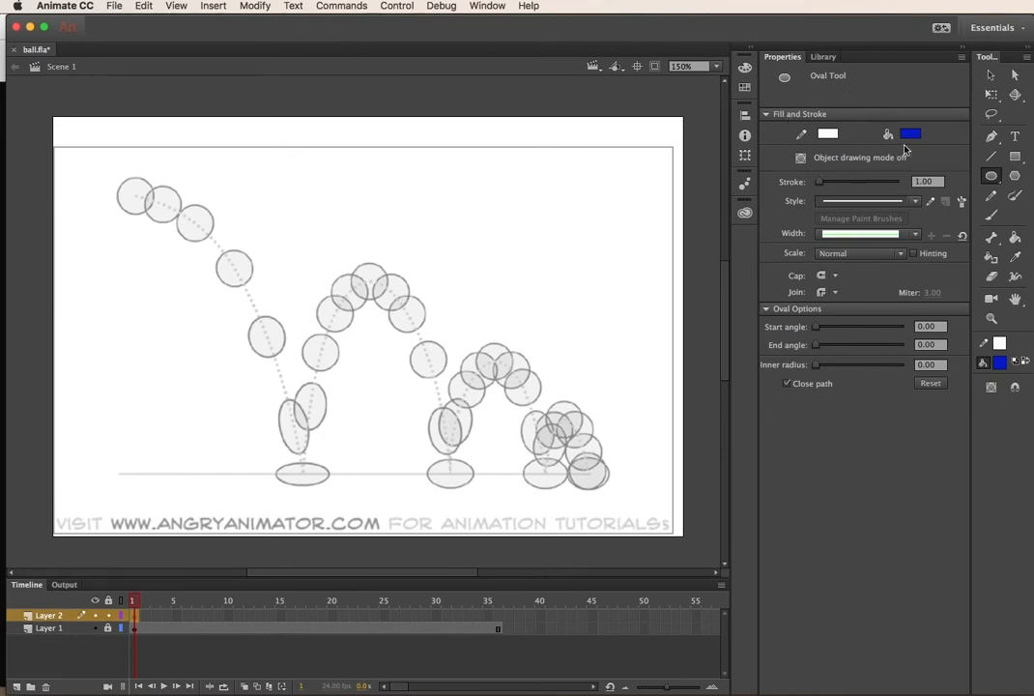
left_click(996, 184)
left_click(905, 106)
left_click(827, 135)
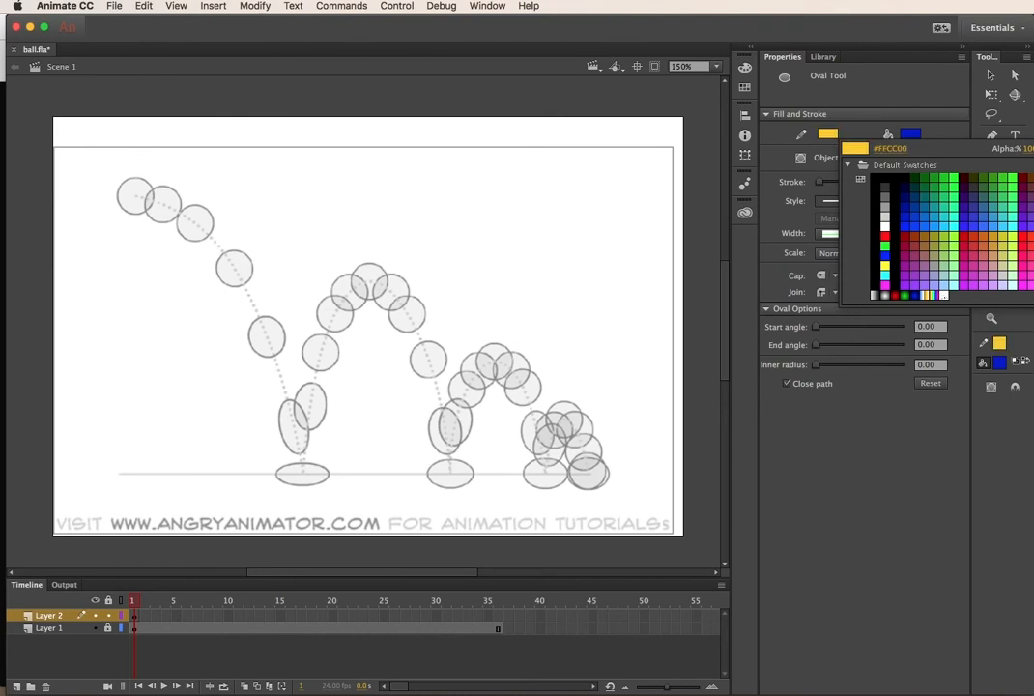
left_click(941, 147)
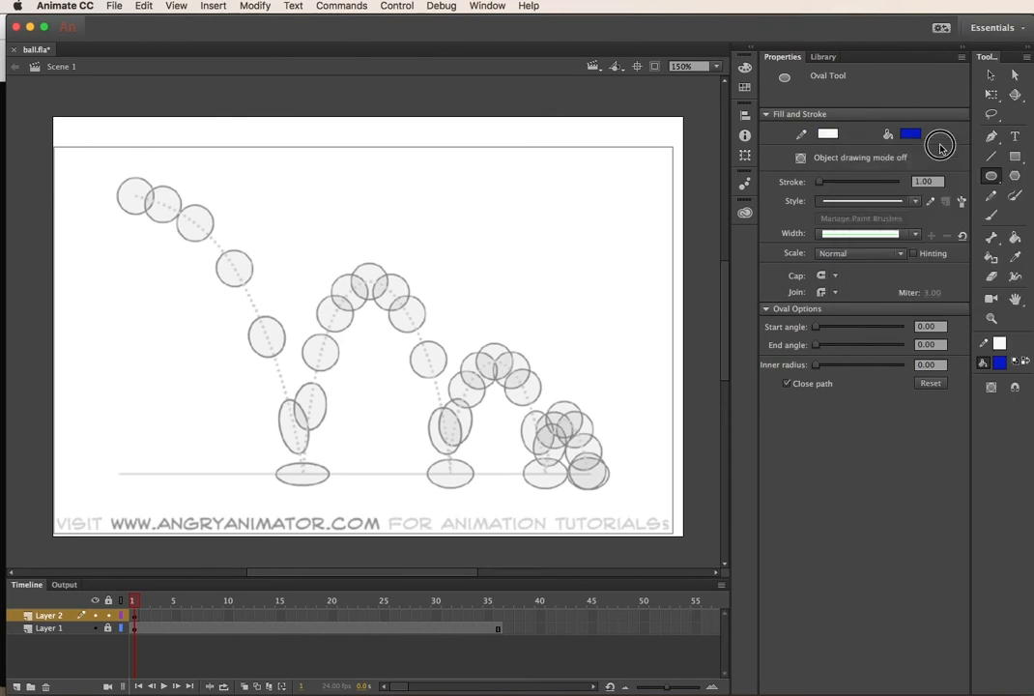
left_click(829, 135)
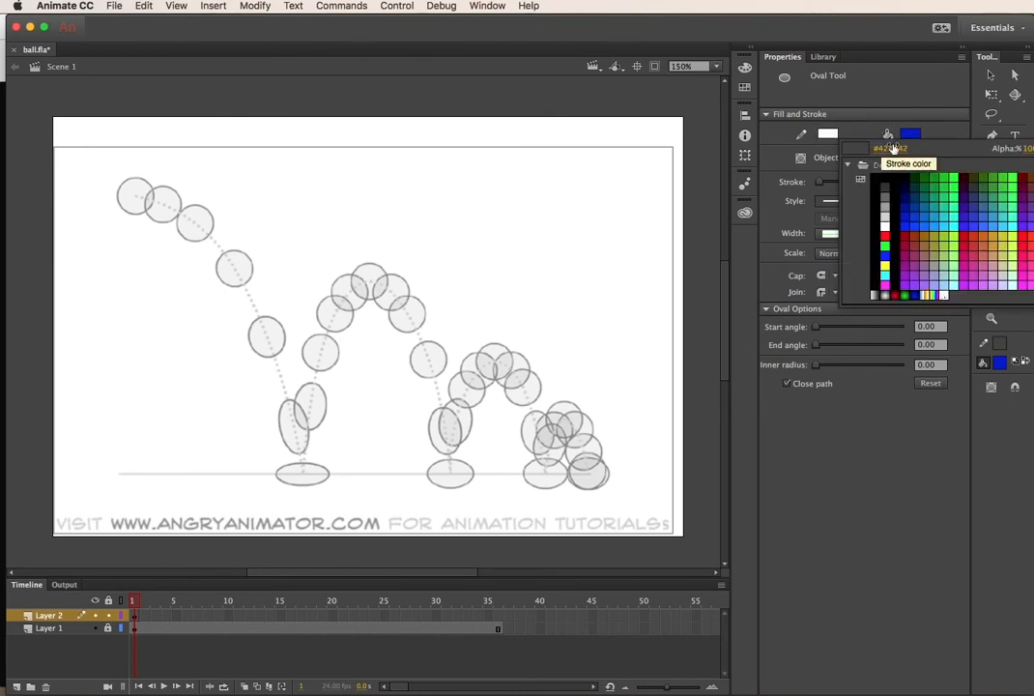
left_click(921, 85)
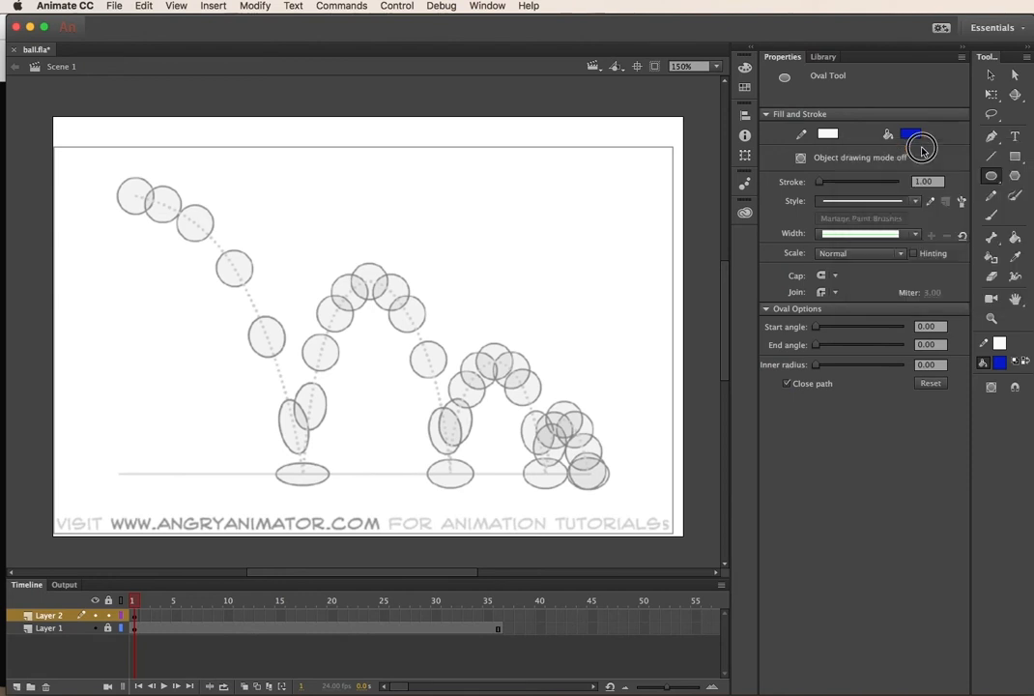
left_click(828, 135)
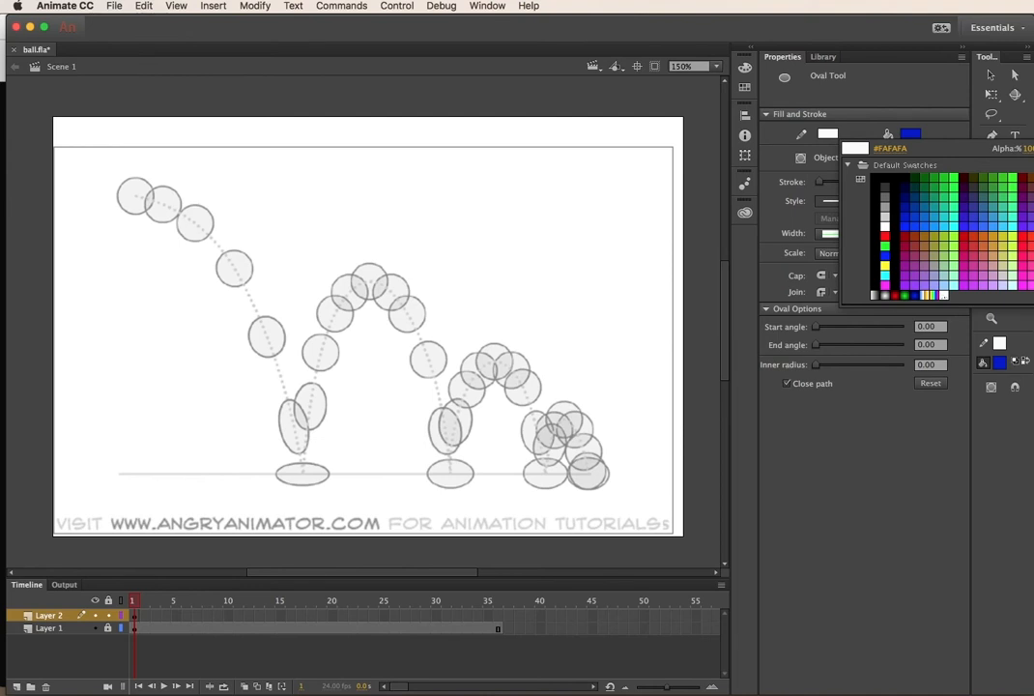
left_click(1032, 148)
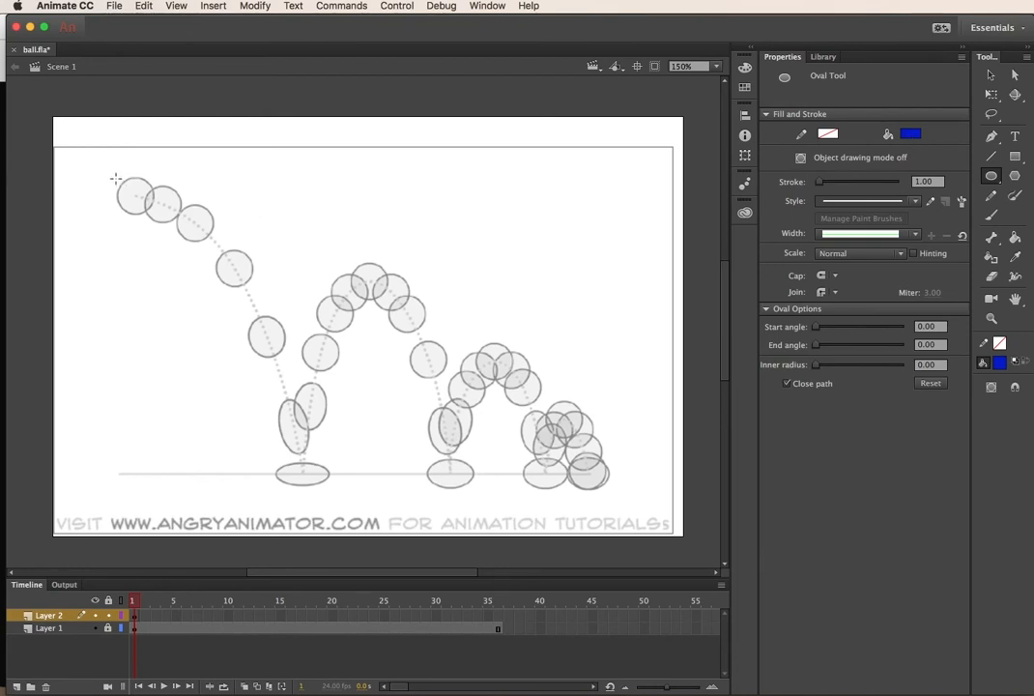
Step: Draw a blue circle about 37 px in diameter on Layer 2 over the guide's first ball and nudge it up into alignment
left_click_drag(115, 179, 155, 232)
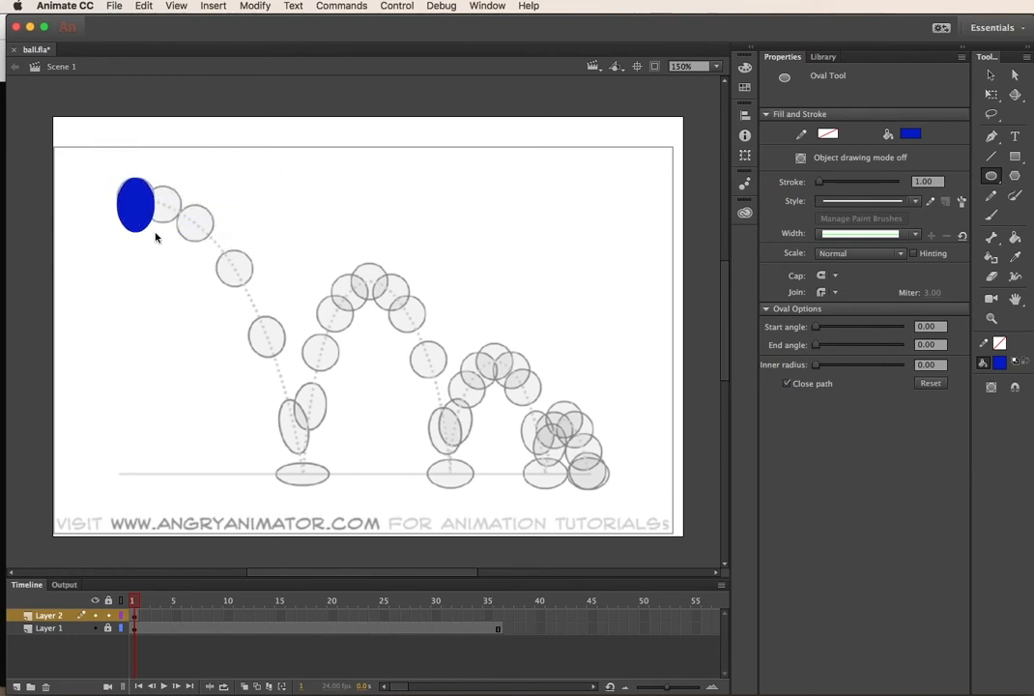
key("super+z")
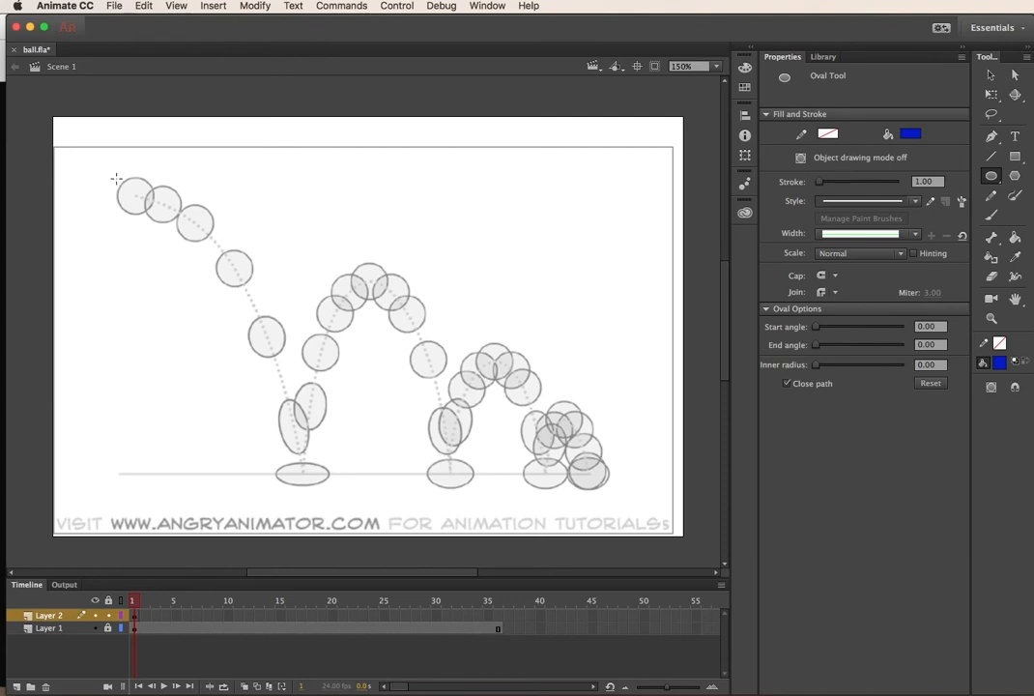
left_click_drag(115, 178, 154, 209)
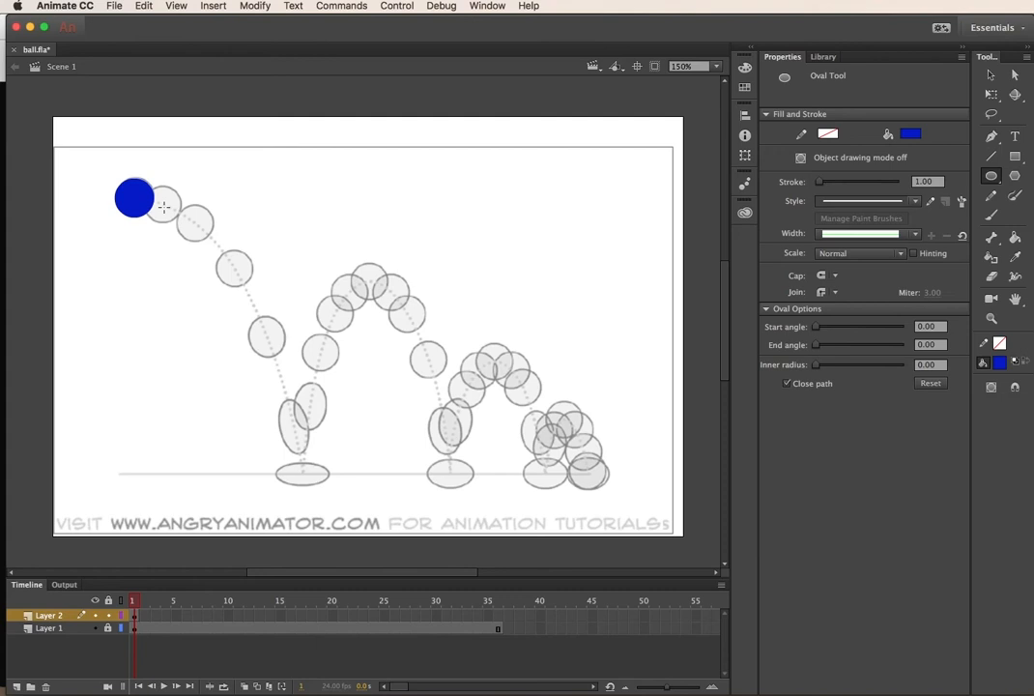
key("v")
left_click(135, 211)
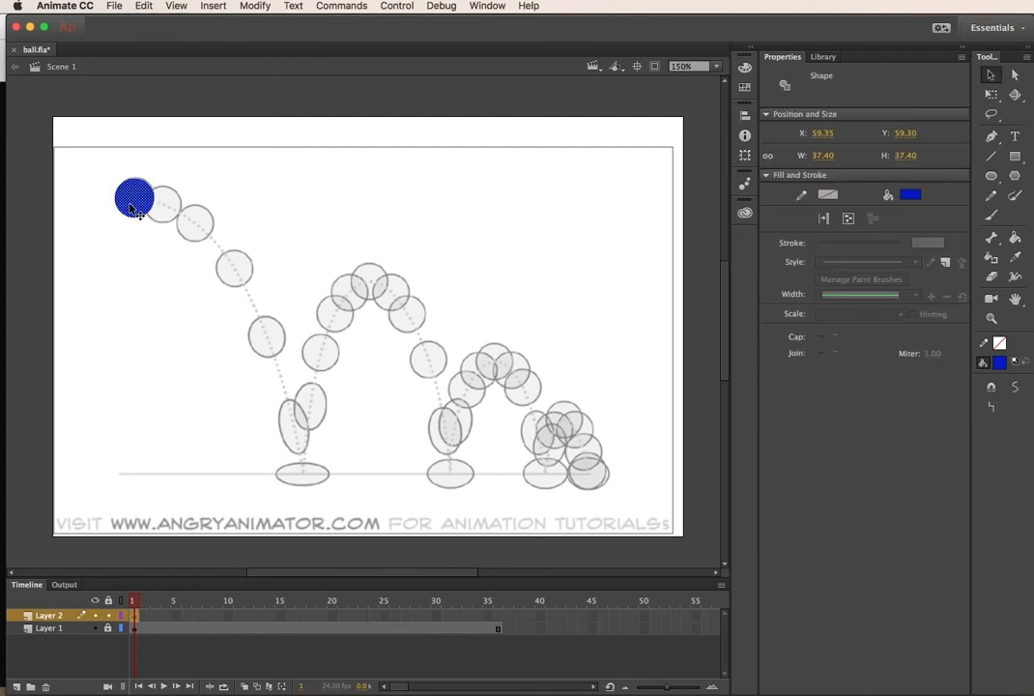
key("Up")
key("Up")
left_click(254, 171)
Step: Convert the blue circle into a Movie Clip symbol named "ball"
left_click(135, 207)
key("F8")
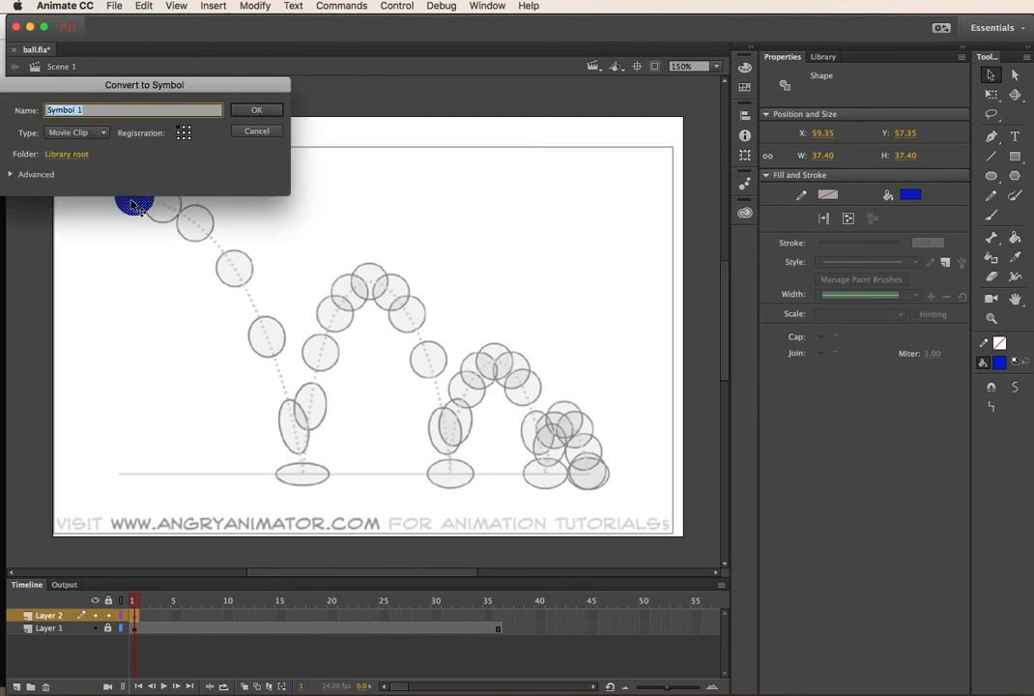
type("ball")
left_click(254, 113)
left_click(104, 134)
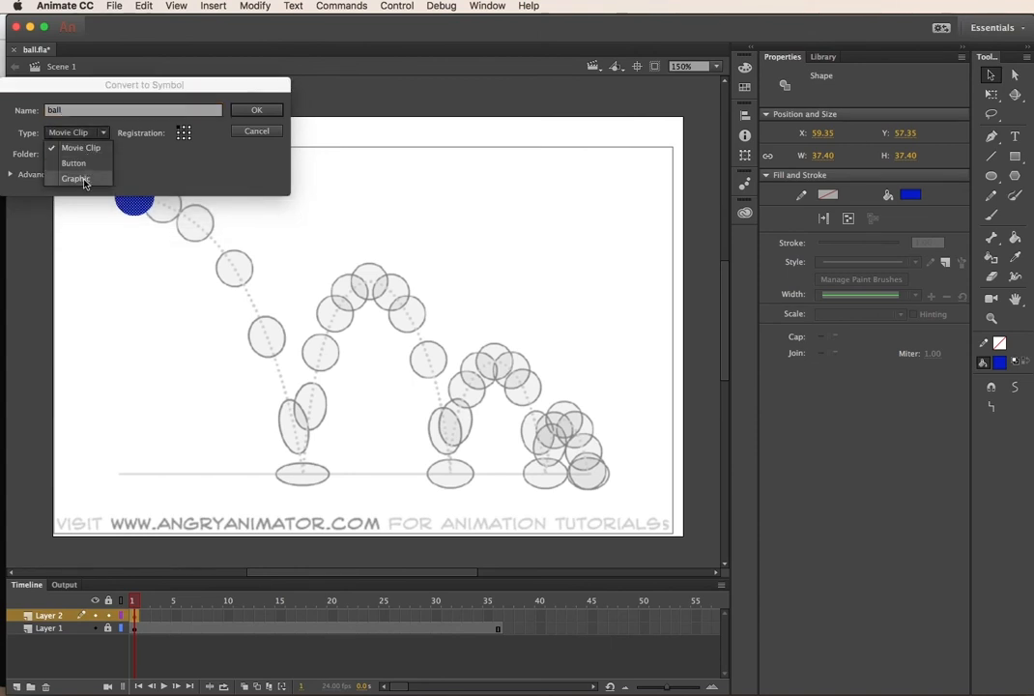
left_click(79, 148)
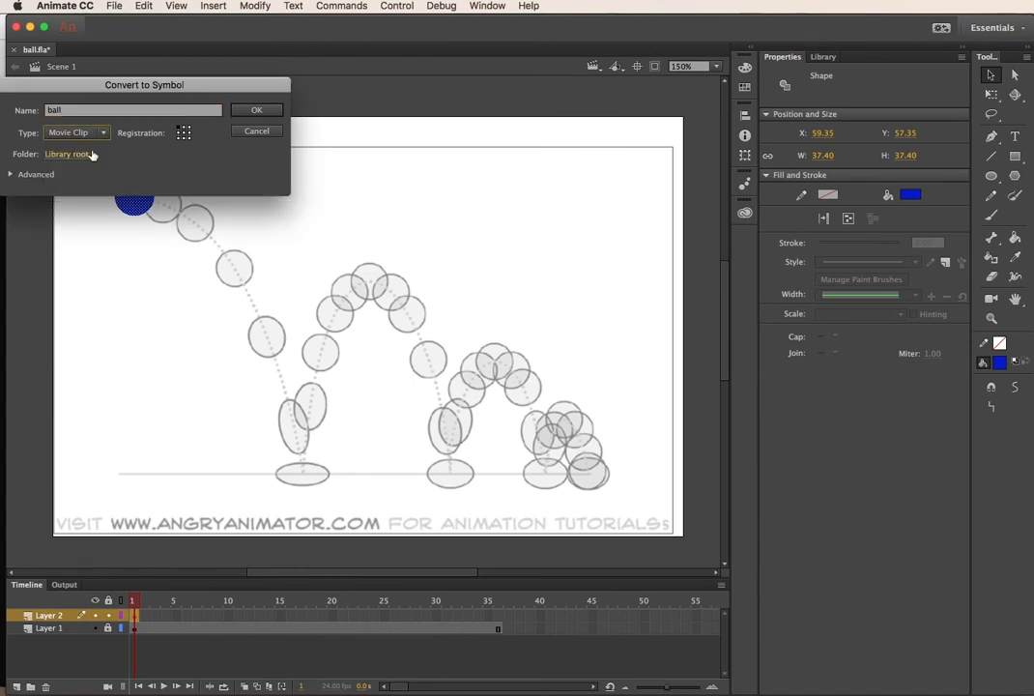
left_click(255, 113)
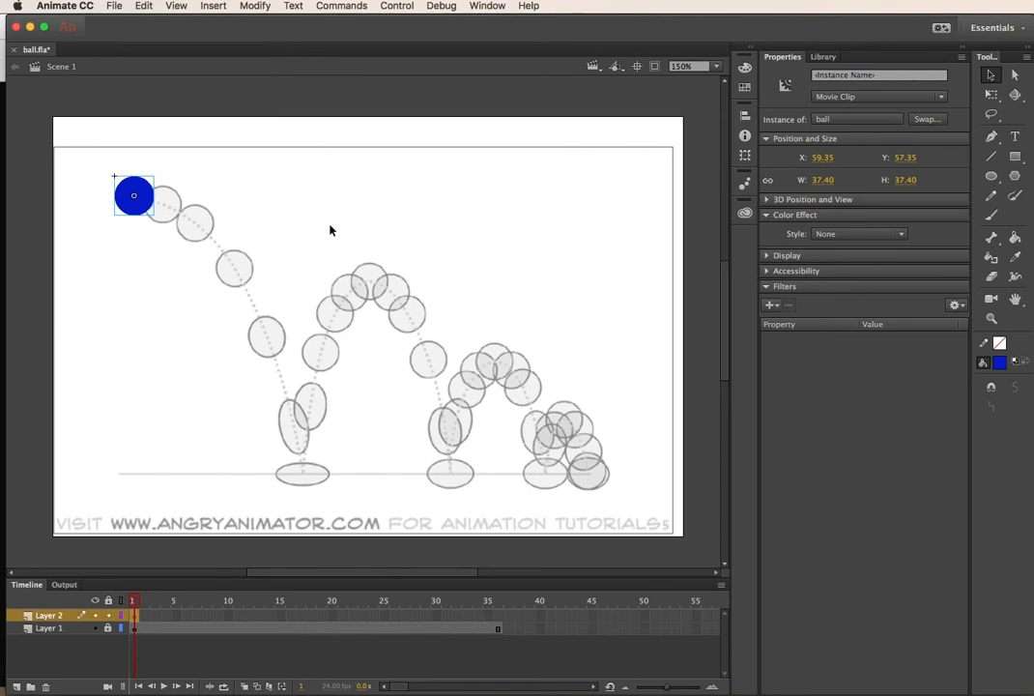
left_click(146, 617)
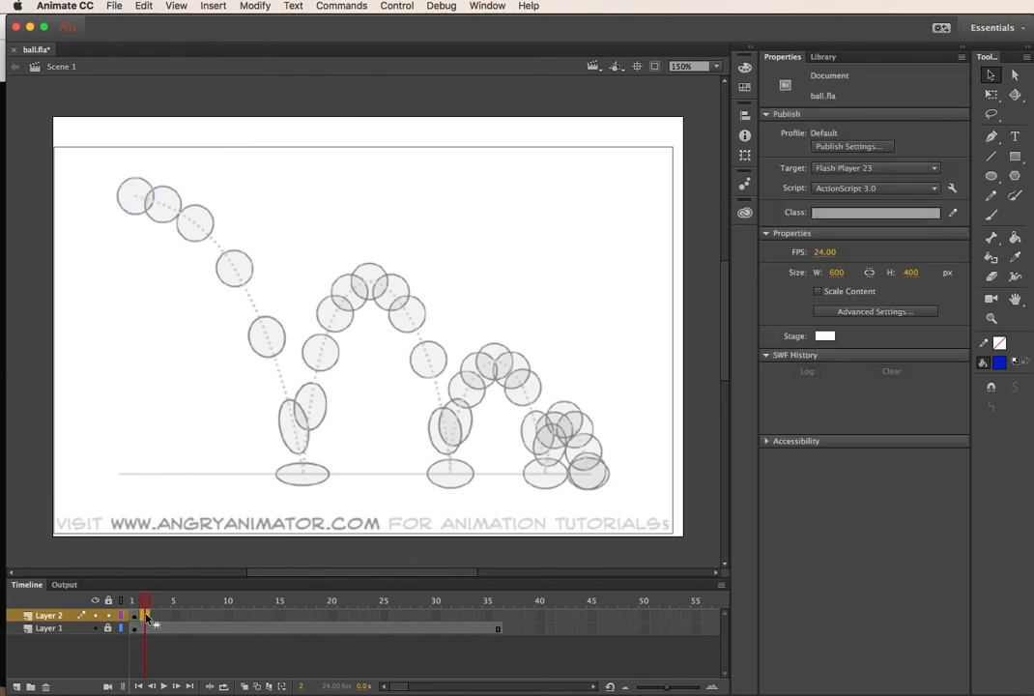
left_click(211, 6)
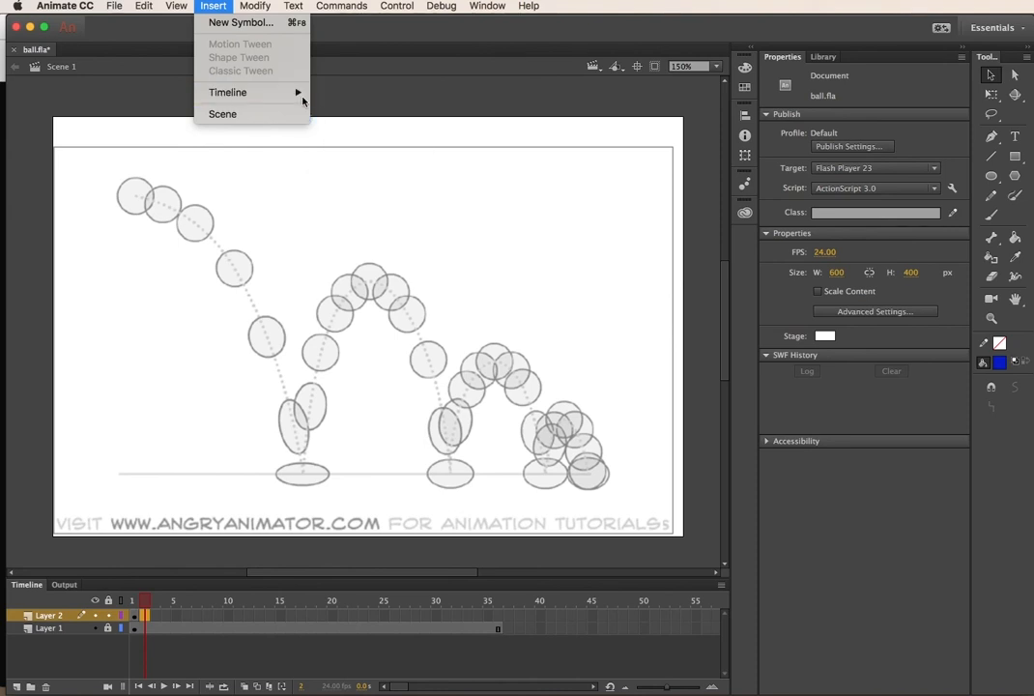
mouse_move(302, 94)
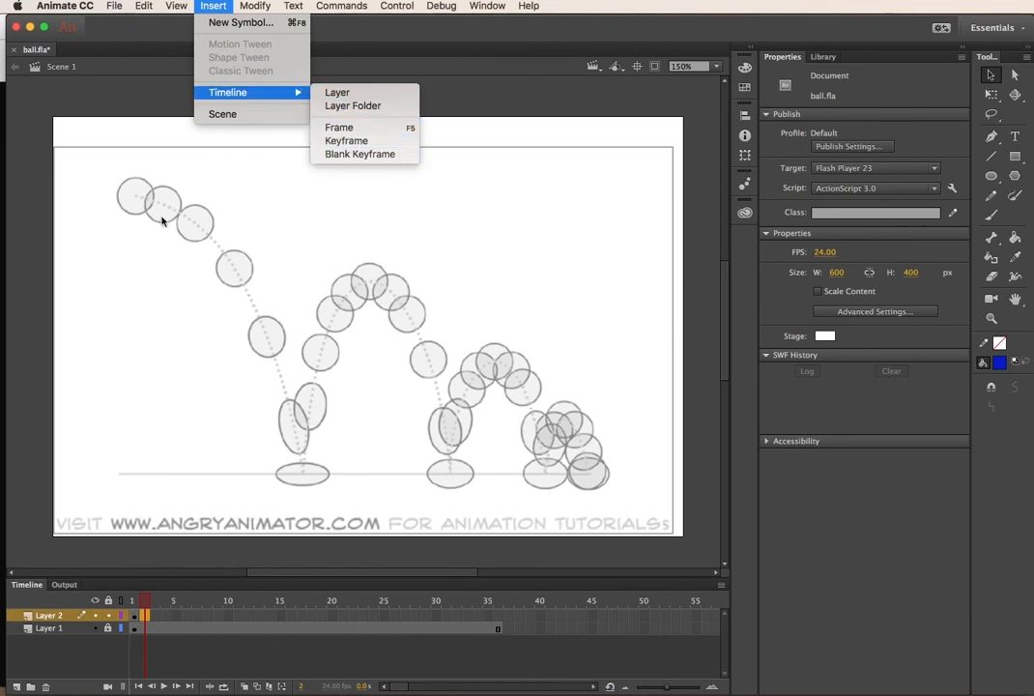
left_click(103, 211)
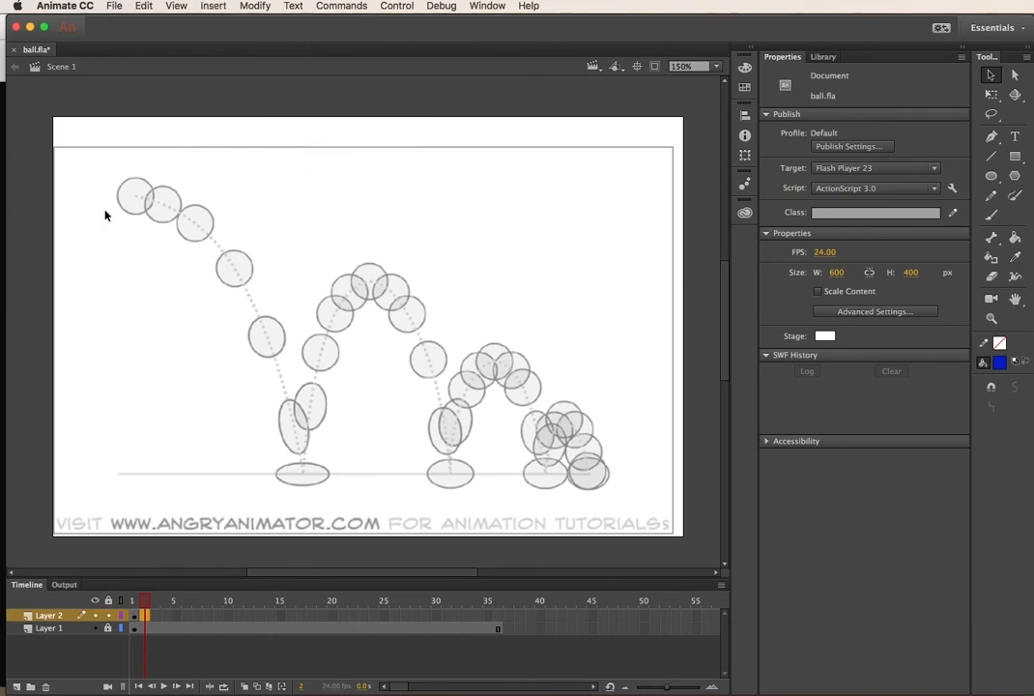
Step: Add a keyframe at frame 2 of Layer 2 and move the ball onto the guide's second outline
left_click(134, 615)
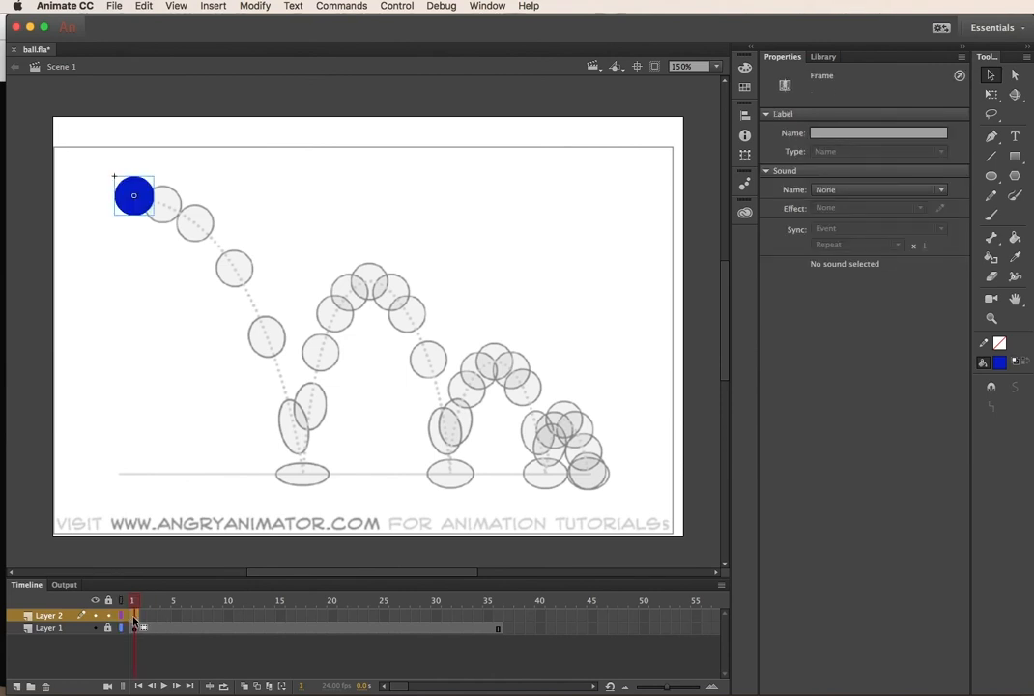
key("F6")
left_click(141, 206)
left_click_drag(141, 206, 172, 215)
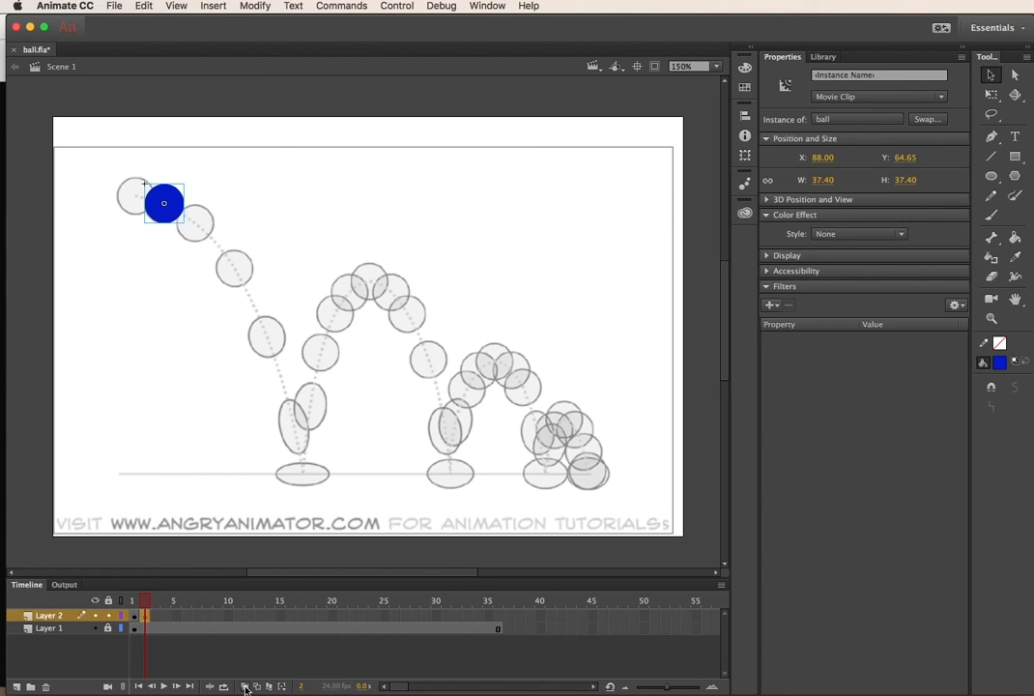
Step: Turn on onion skinning and extend the end of its range to frame 5
left_click(245, 687)
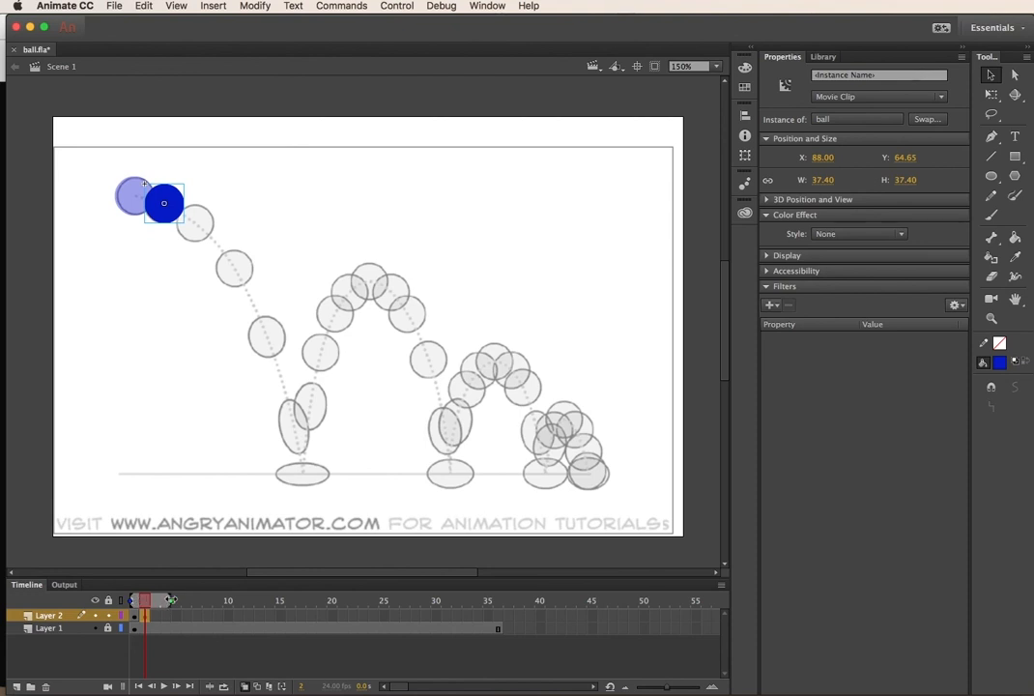
left_click(170, 600)
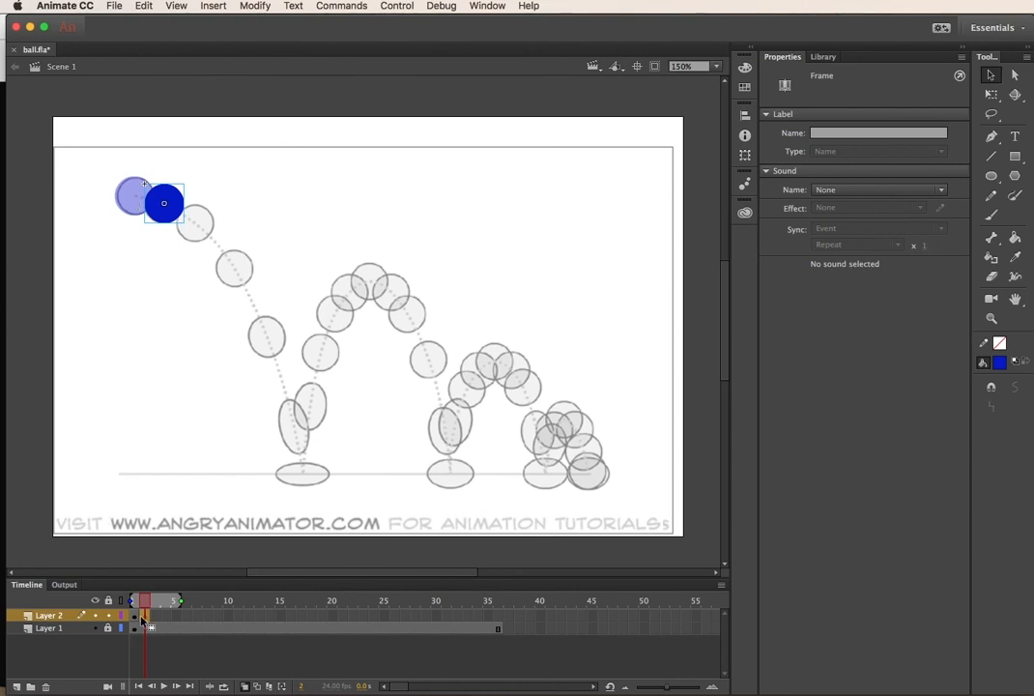
Step: Add a keyframe at frame 3 of Layer 2, move the ball onto the guide's third outline, and compare it with frame 2
key(".")
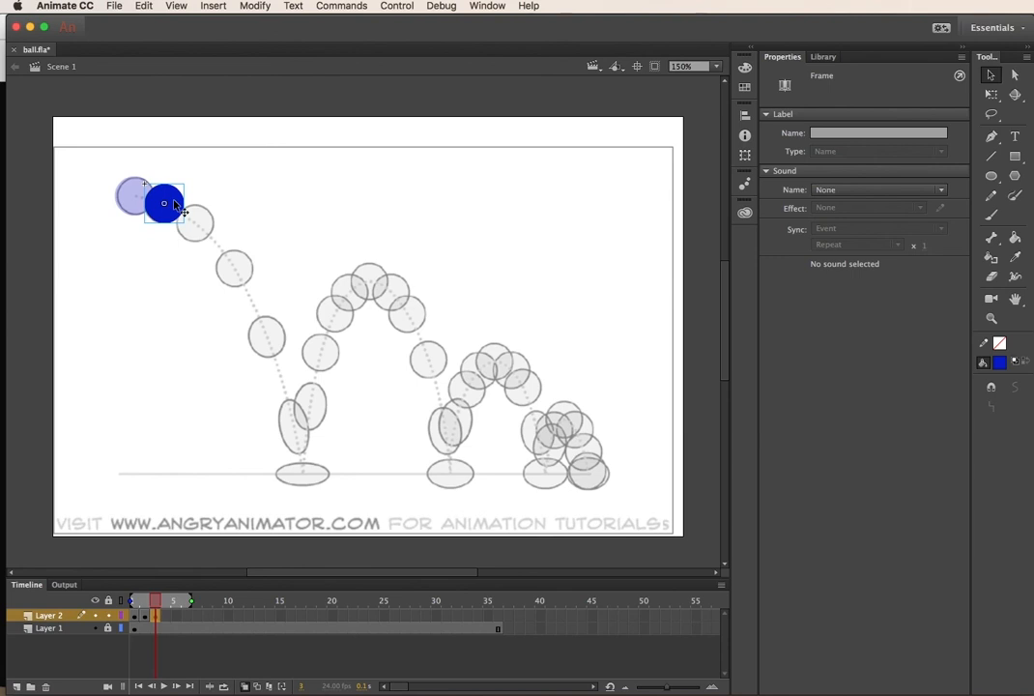
left_click_drag(175, 205, 204, 223)
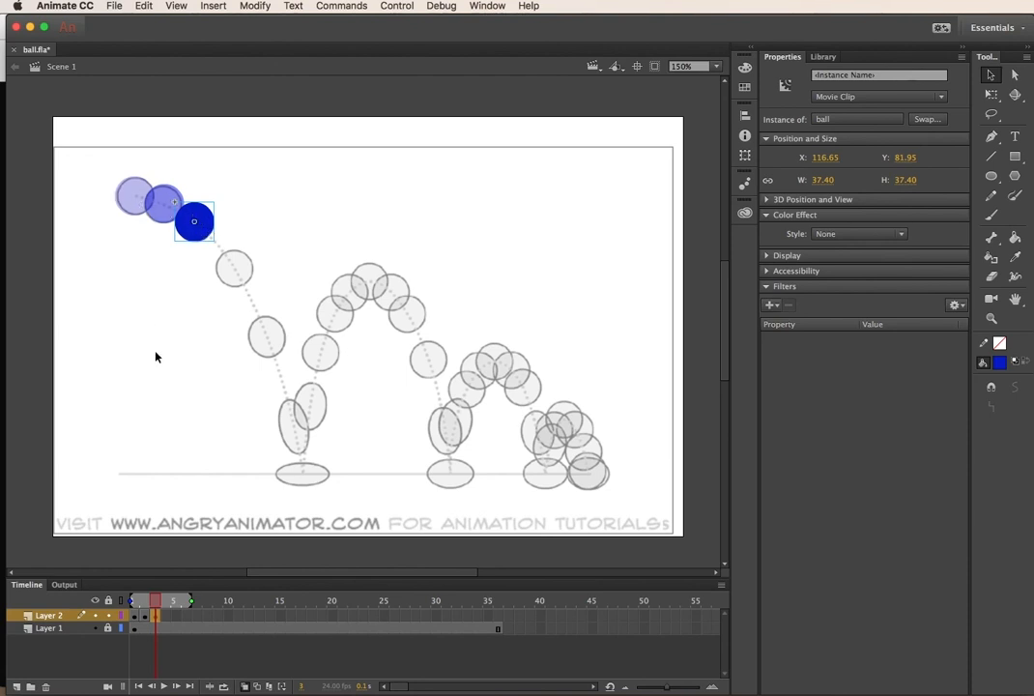
left_click(145, 616)
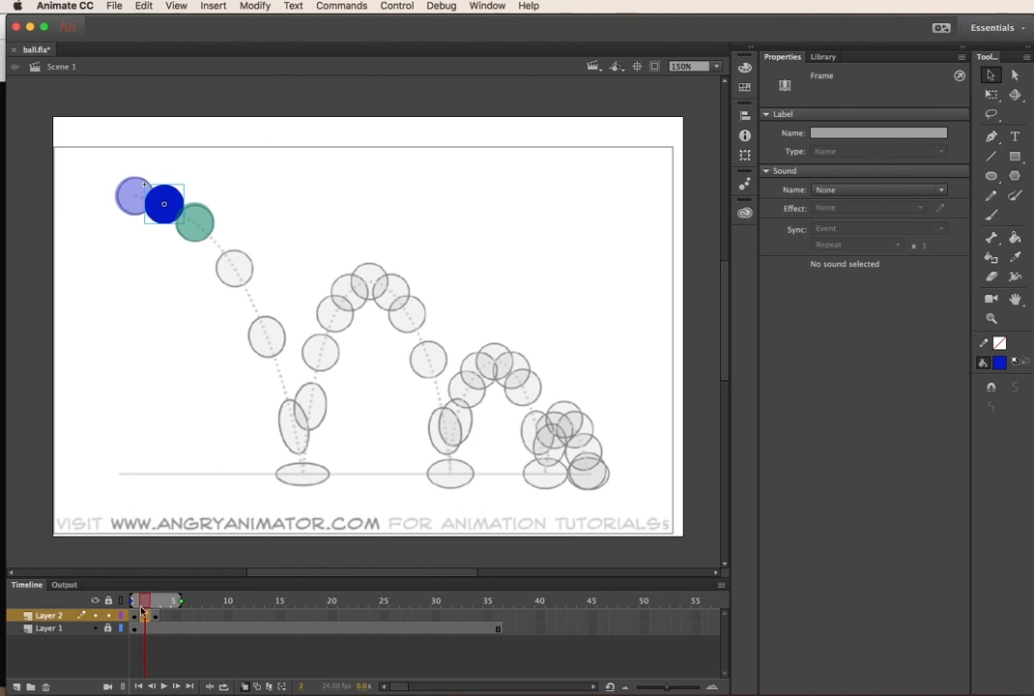
left_click(157, 617)
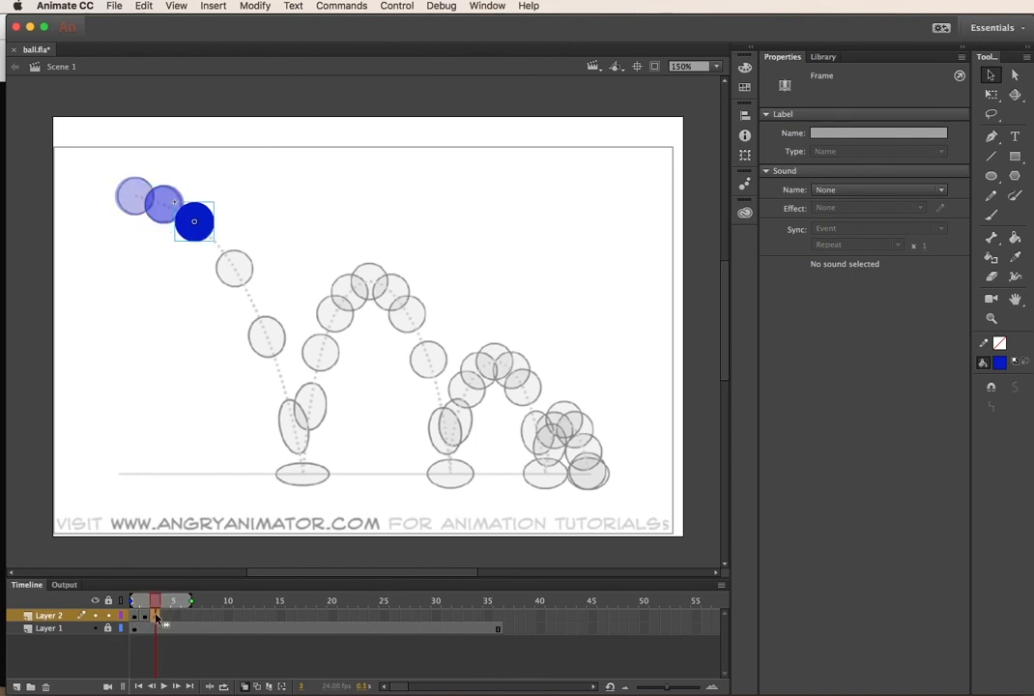